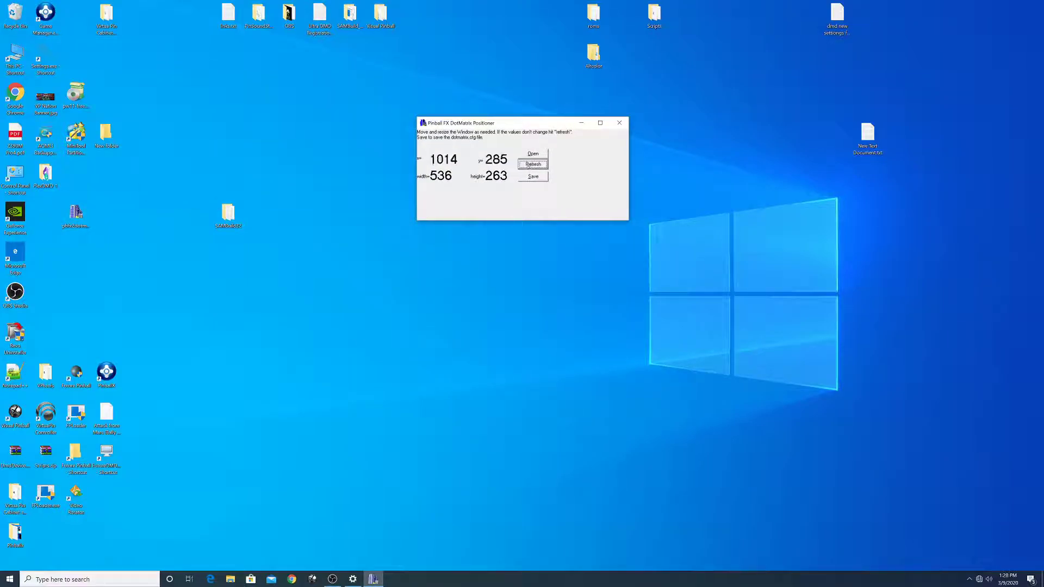
Step: Move the positioner up-left so it reads x 743, y 155, 536×263, then bring OBS forward
left_click_drag(496, 123, 385, 69)
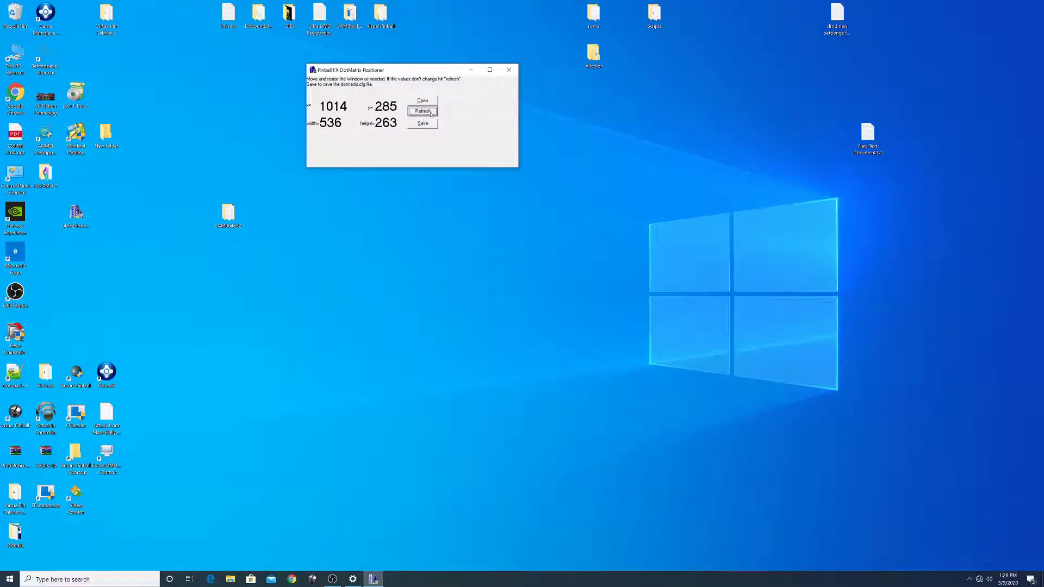
left_click(429, 113)
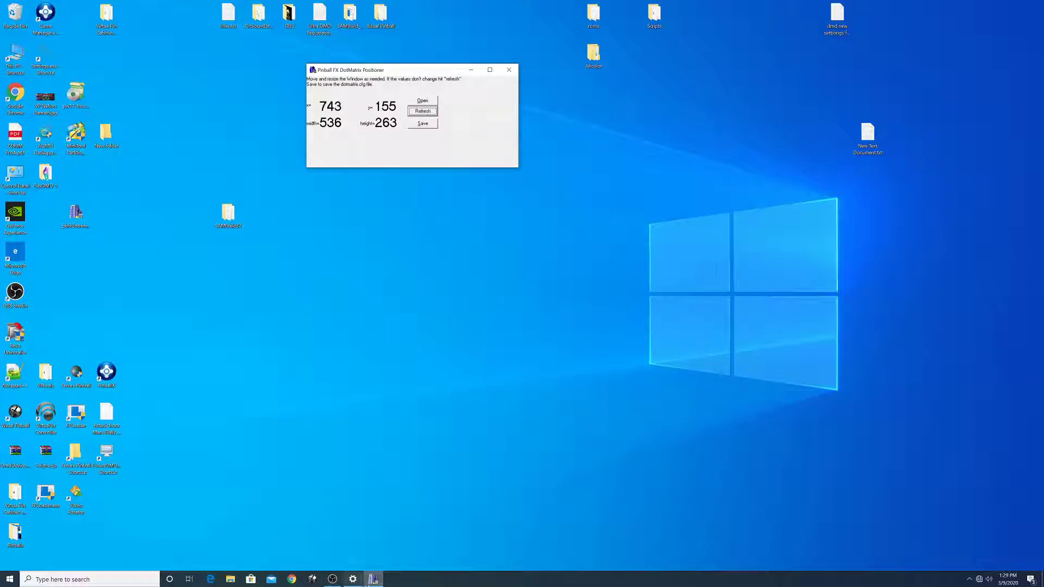
left_click(331, 577)
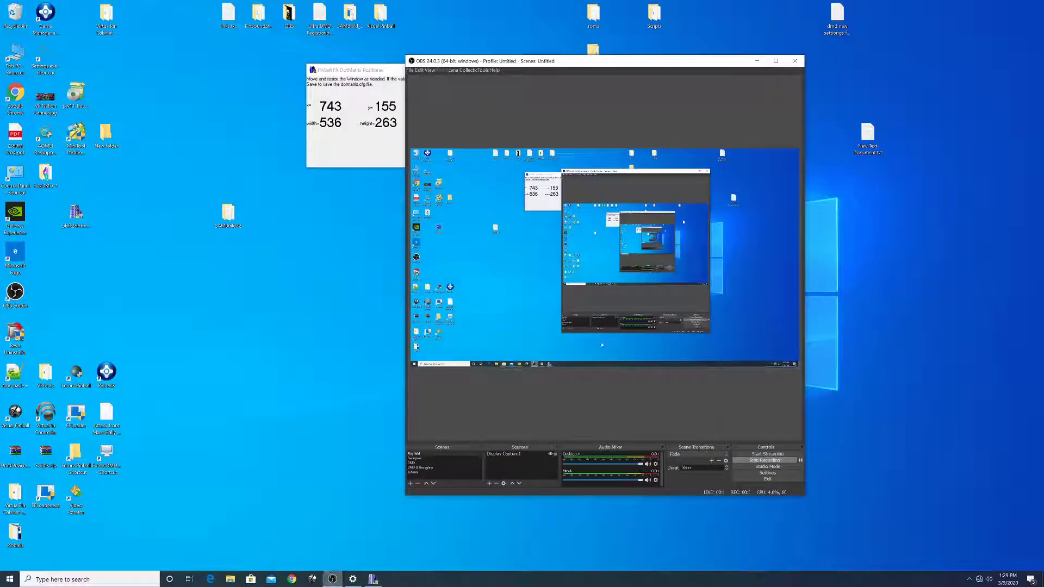
Step: Switch OBS to the Tutorial scene and drag the positioner window onto the left display
left_click(419, 472)
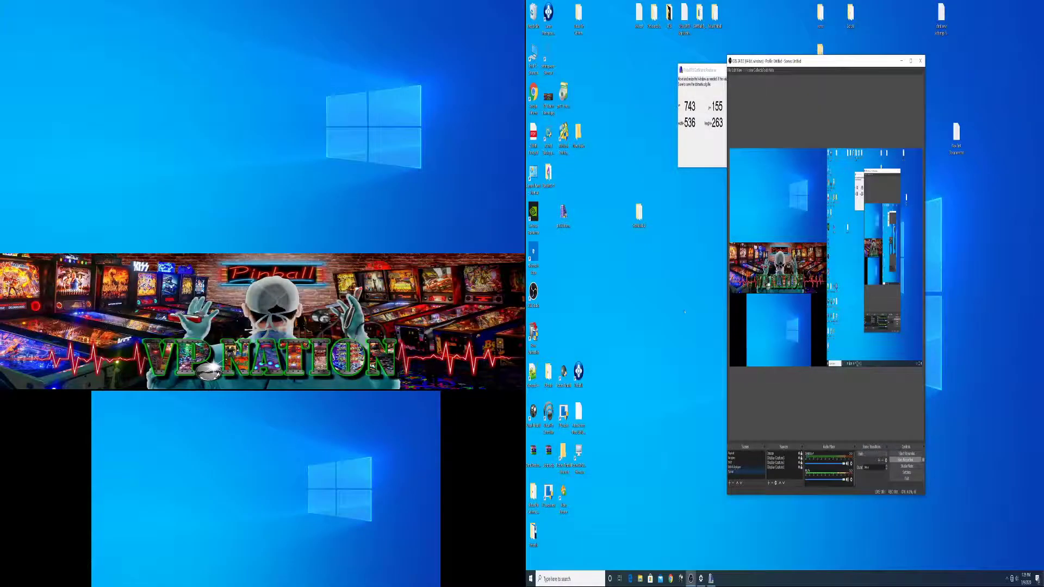
left_click_drag(712, 71, 263, 103)
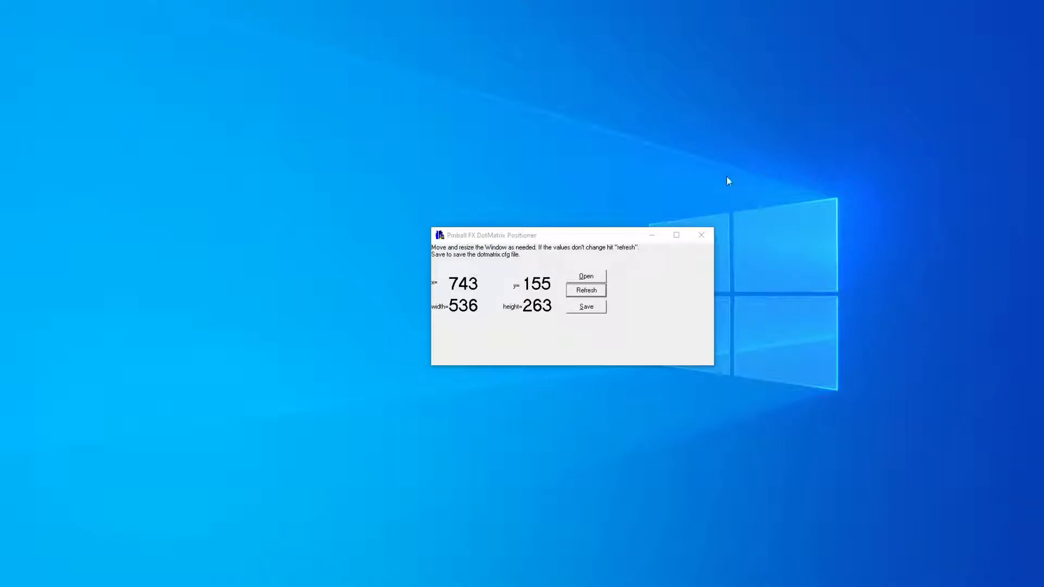
Step: Maximize the positioner so it reads x 3832, y -8, width 1936, height 1096
left_click(677, 235)
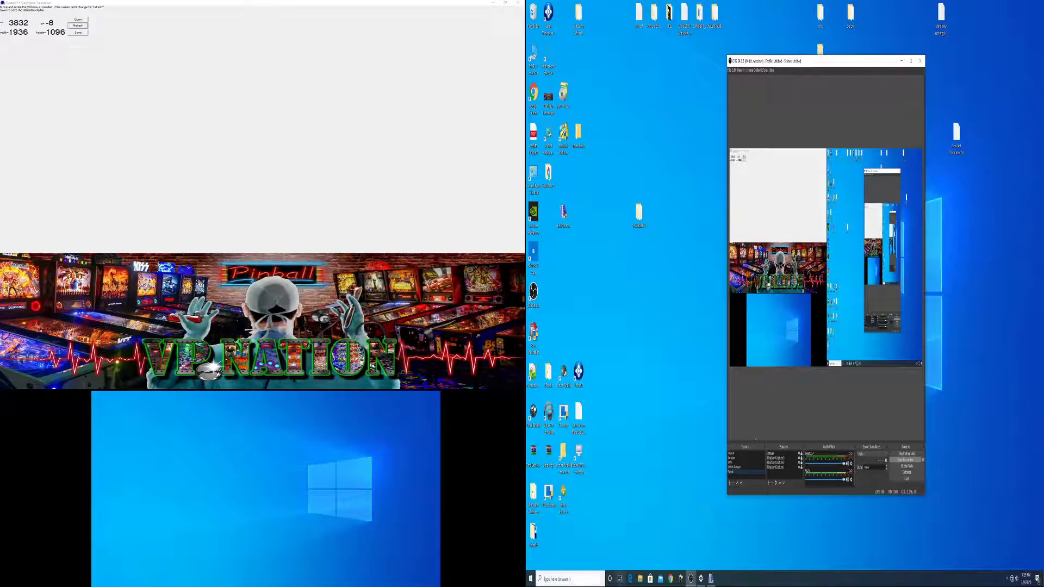
Step: Close the DotMatrix positioner from its taskbar jump list
right_click(715, 579)
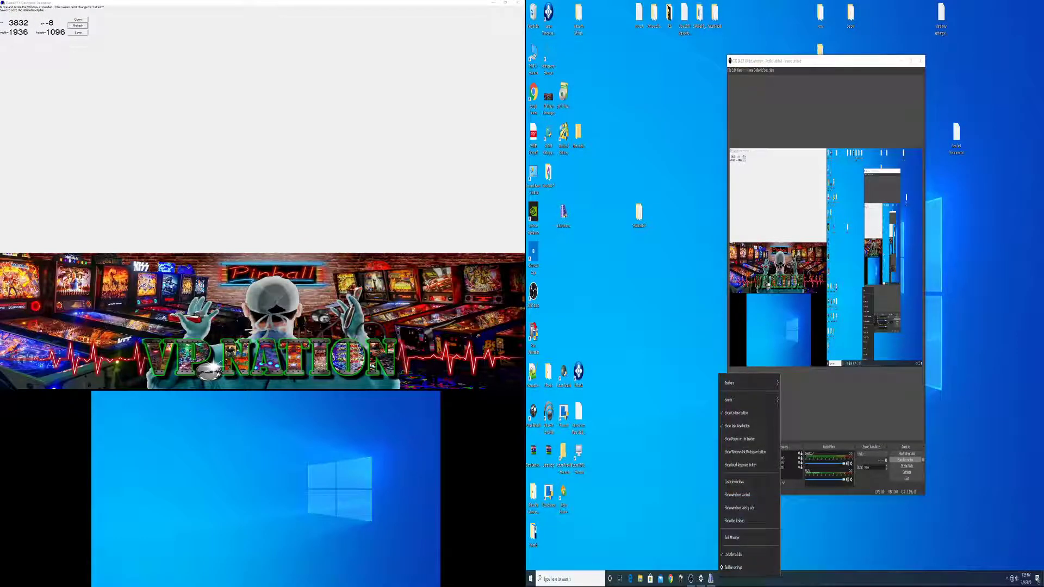
right_click(710, 578)
left_click(701, 562)
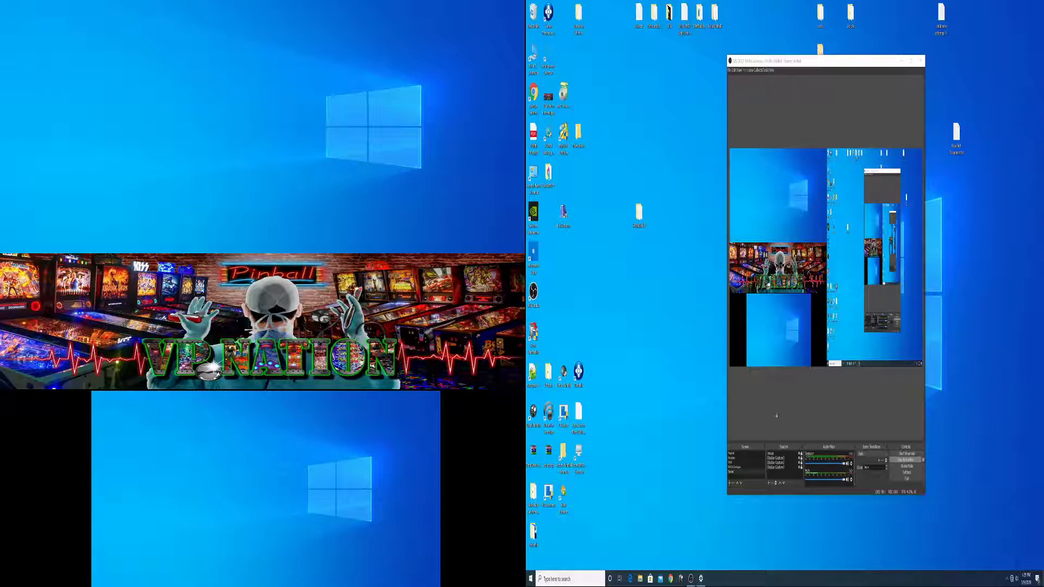
Step: Relaunch the positioner from the desktop, move it to the left display and widen it to 1890 pixels
double_click(563, 213)
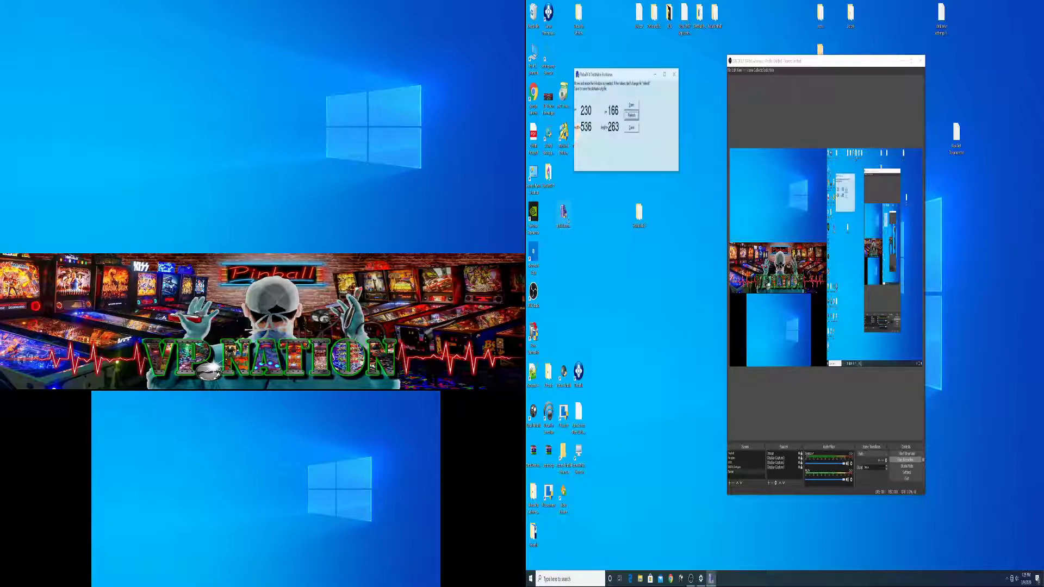
left_click_drag(609, 74, 10, 145)
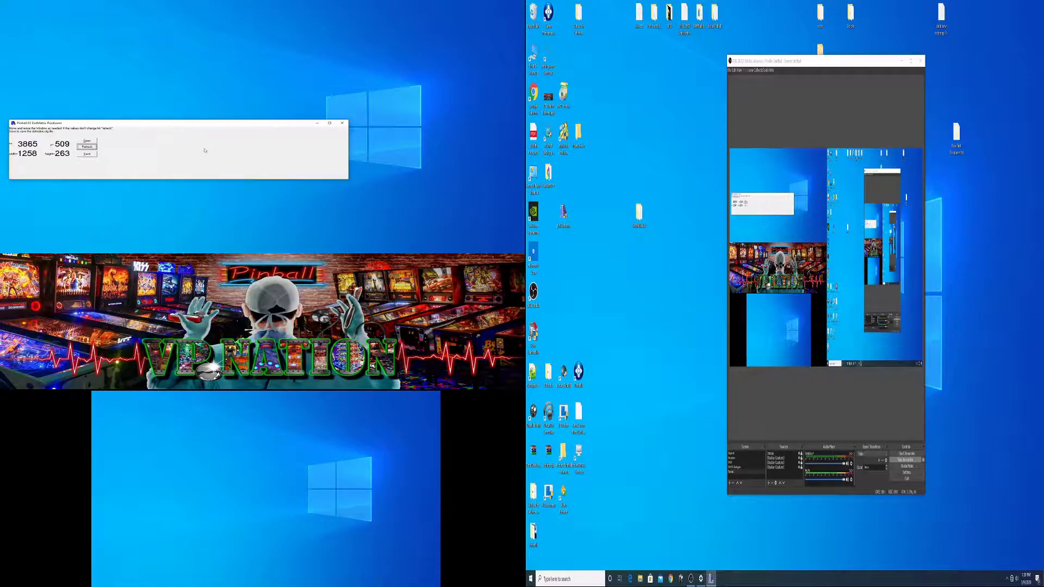
left_click_drag(351, 145, 521, 143)
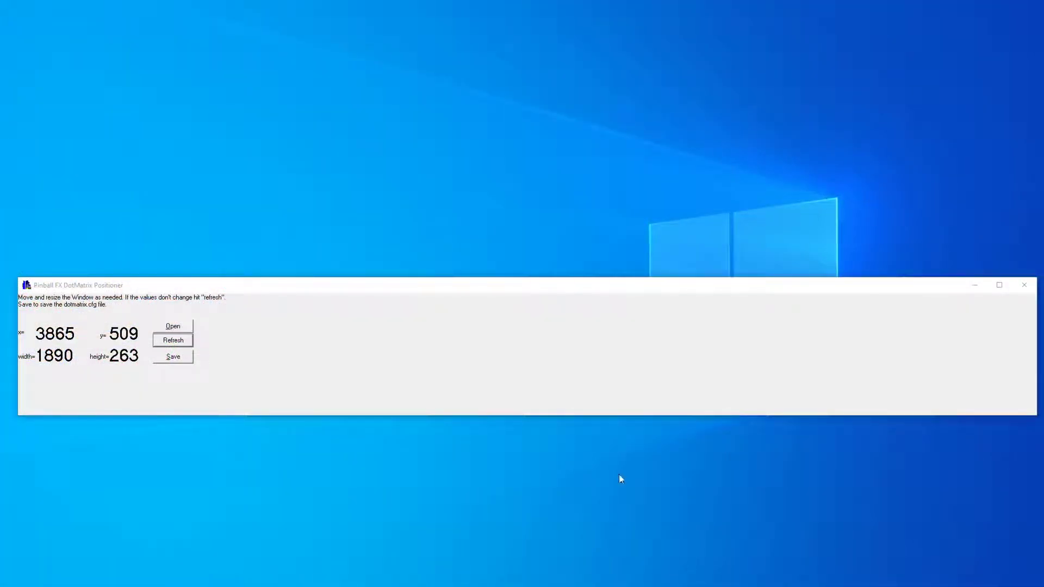
Step: Stretch the positioner to height 880, refresh its values, then maximize it to 1936×1096
left_click_drag(447, 278, 416, 47)
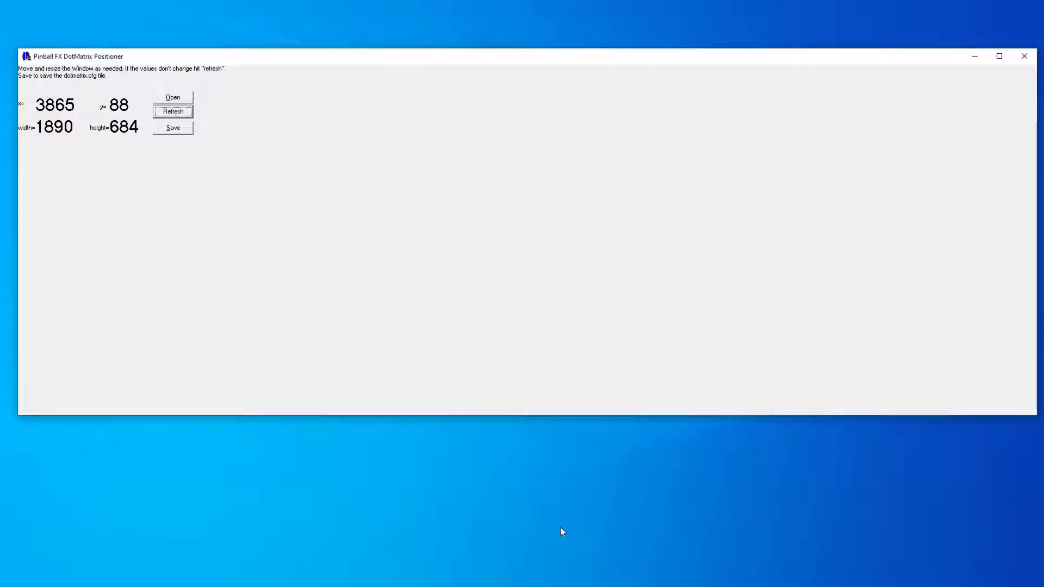
left_click_drag(508, 416, 509, 522)
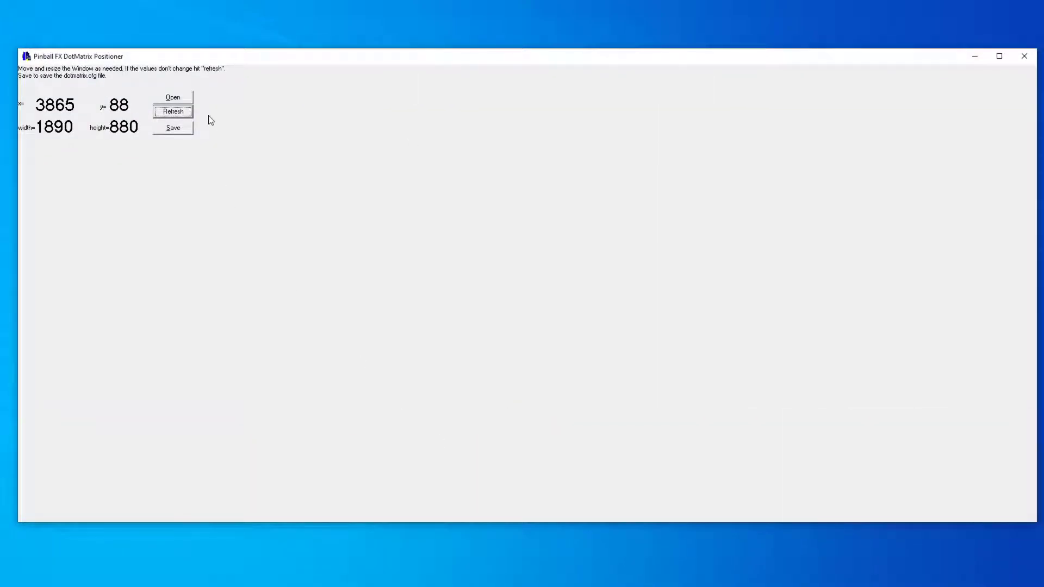
left_click(176, 120)
left_click(999, 57)
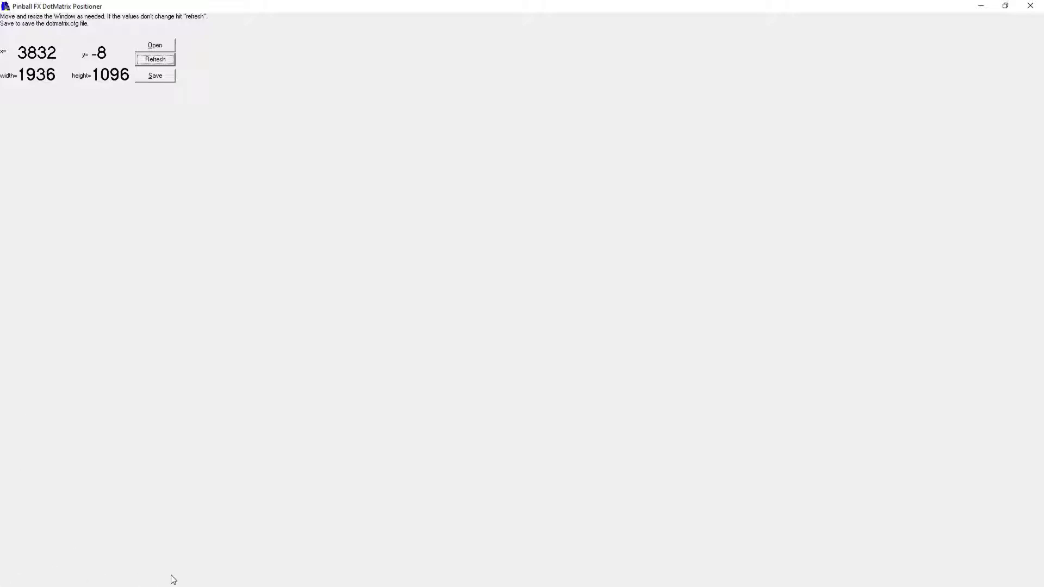
Step: Close and relaunch the positioner, placing its 536×263 window on the lower-left screen
key("super+d")
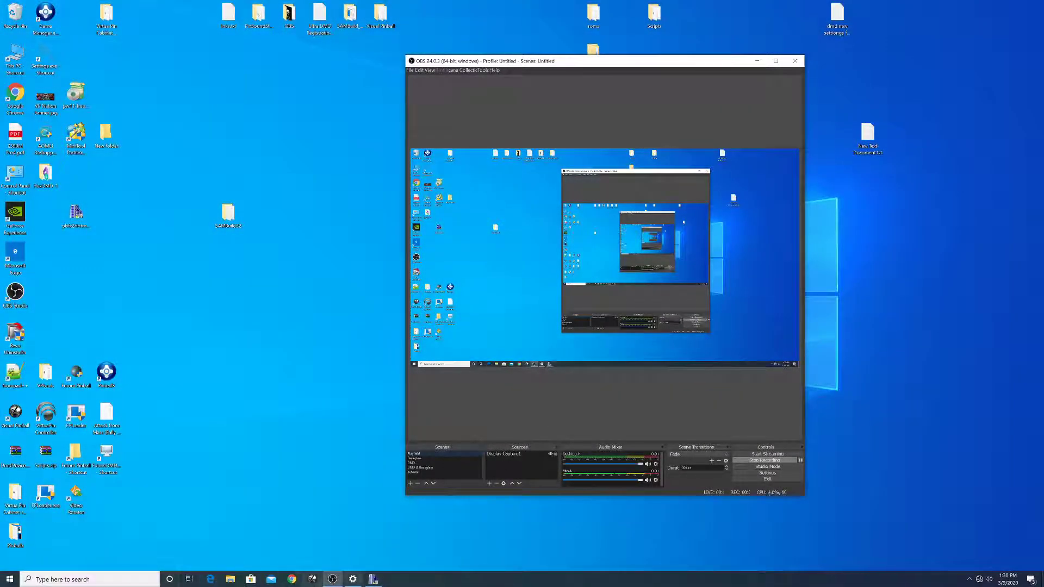
right_click(373, 579)
left_click(370, 563)
double_click(76, 213)
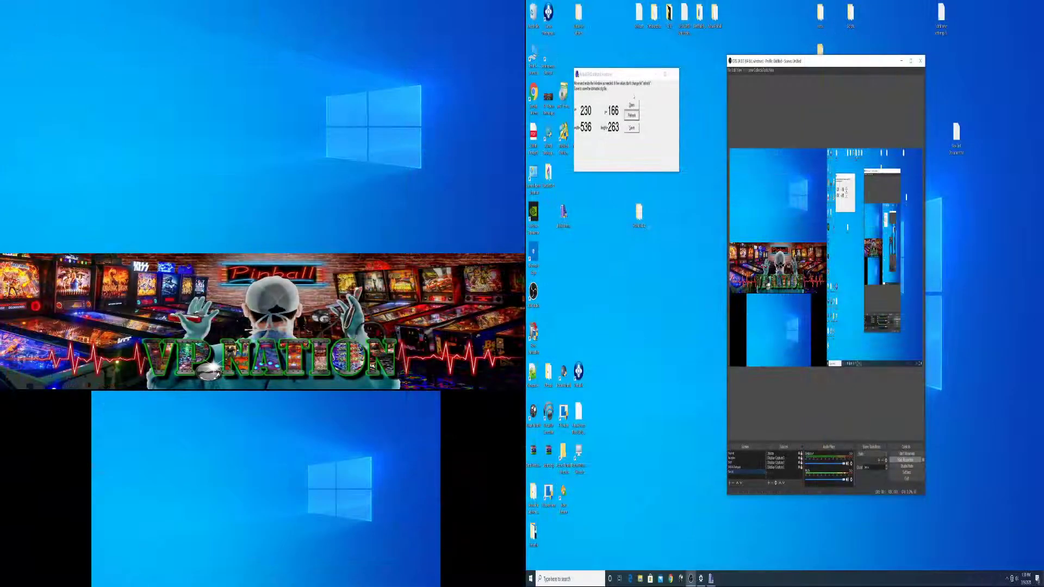
left_click_drag(619, 71, 287, 473)
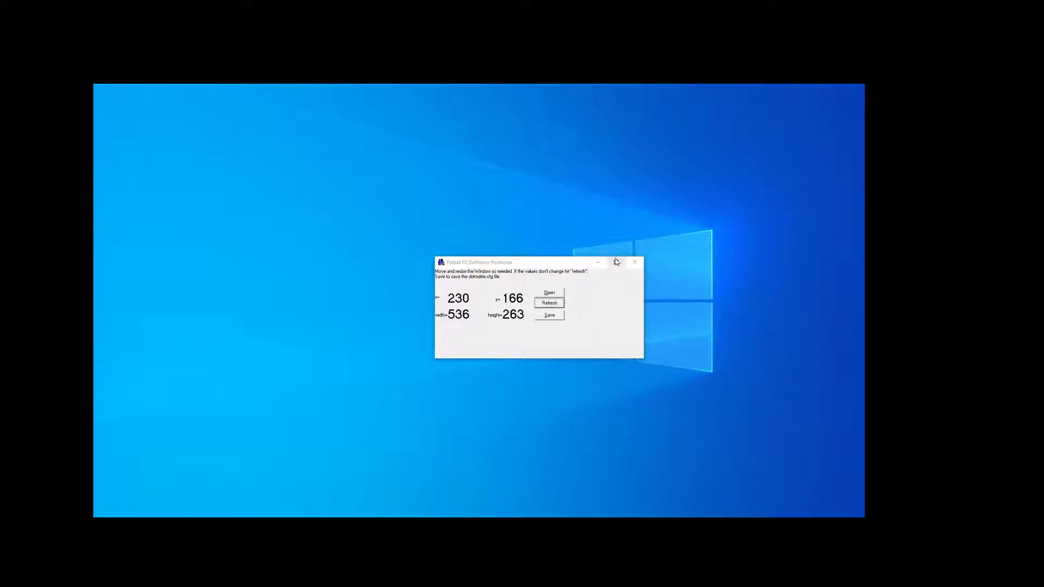
Step: Maximize the positioner on the lower screen, refresh it, then restore it to x 6602, y 429
left_click(616, 262)
left_click(214, 129)
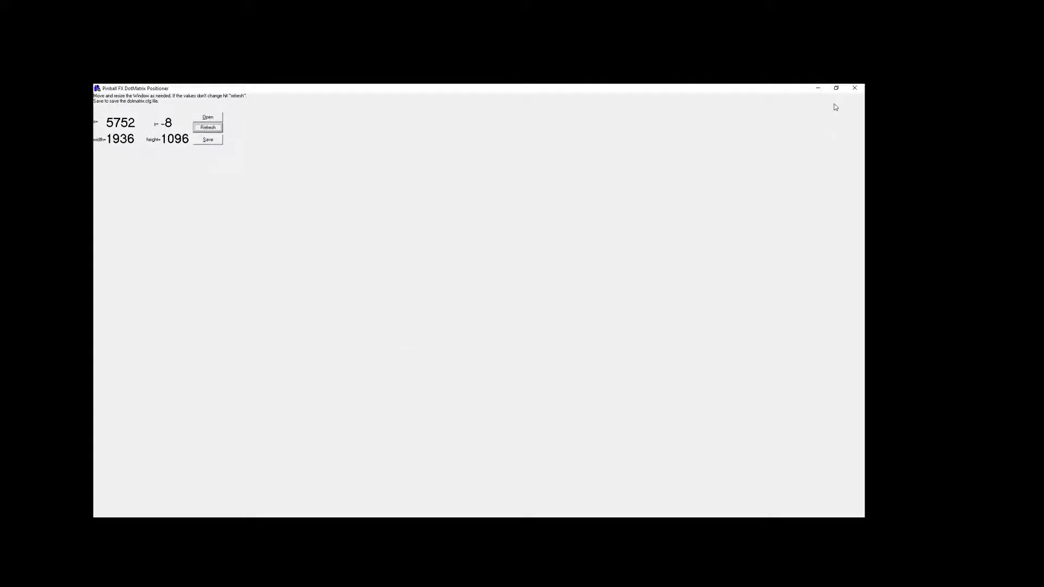
left_click(830, 87)
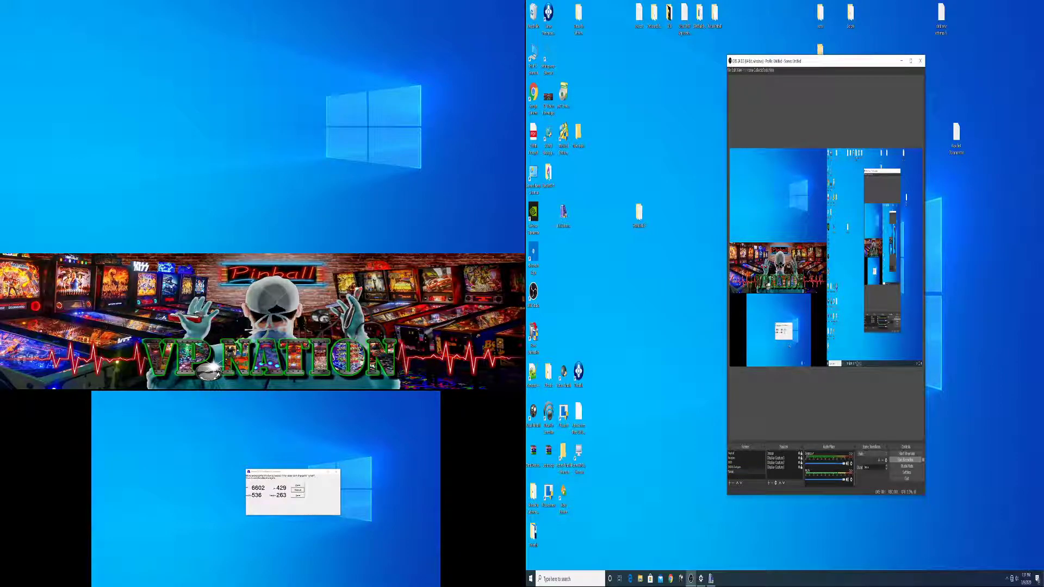
Step: Switch OBS back to the full-desktop scene and select the display capture in the preview
left_click(743, 455)
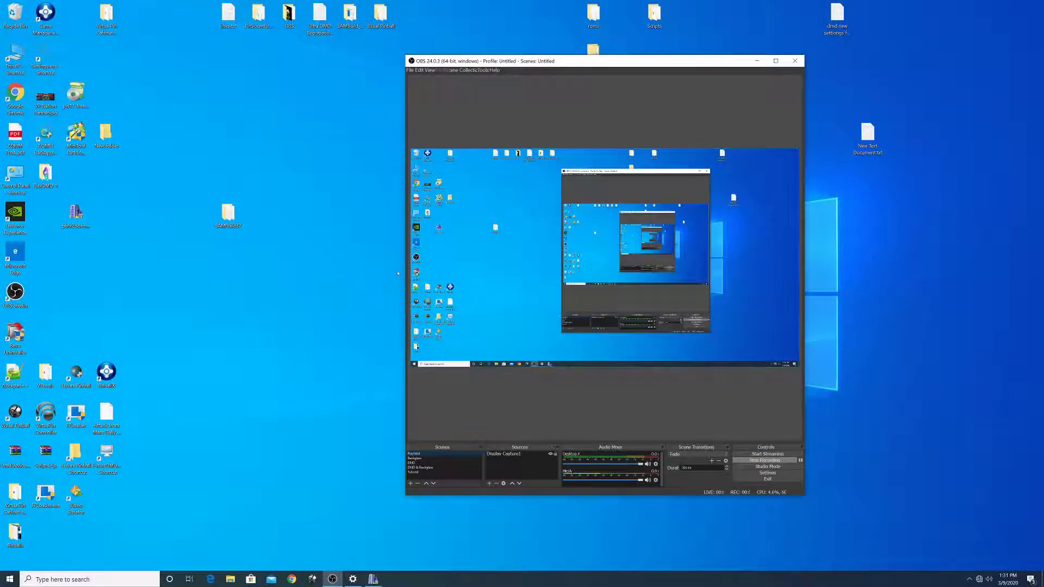
right_click(417, 301)
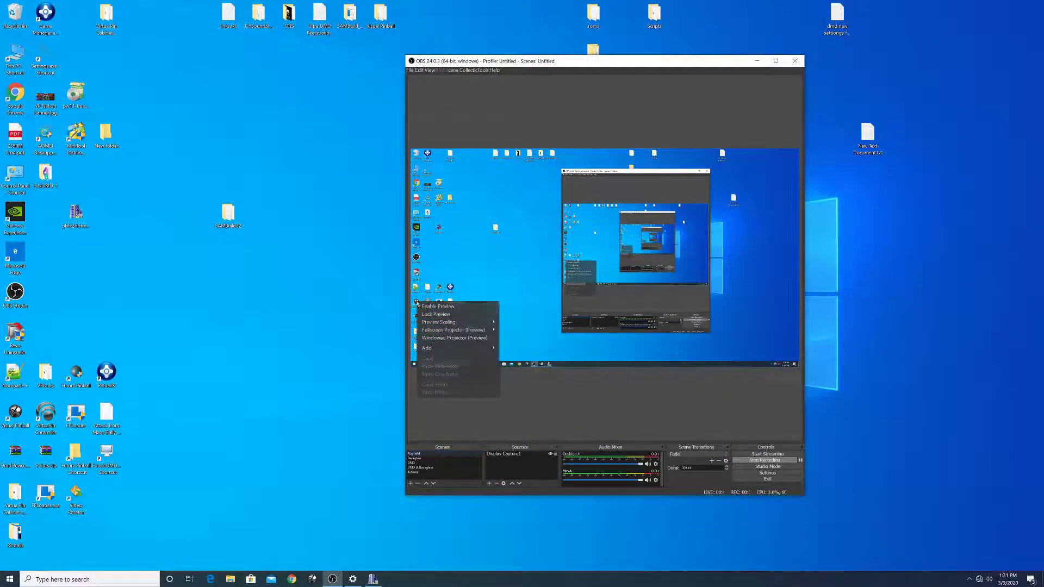
left_click(440, 306)
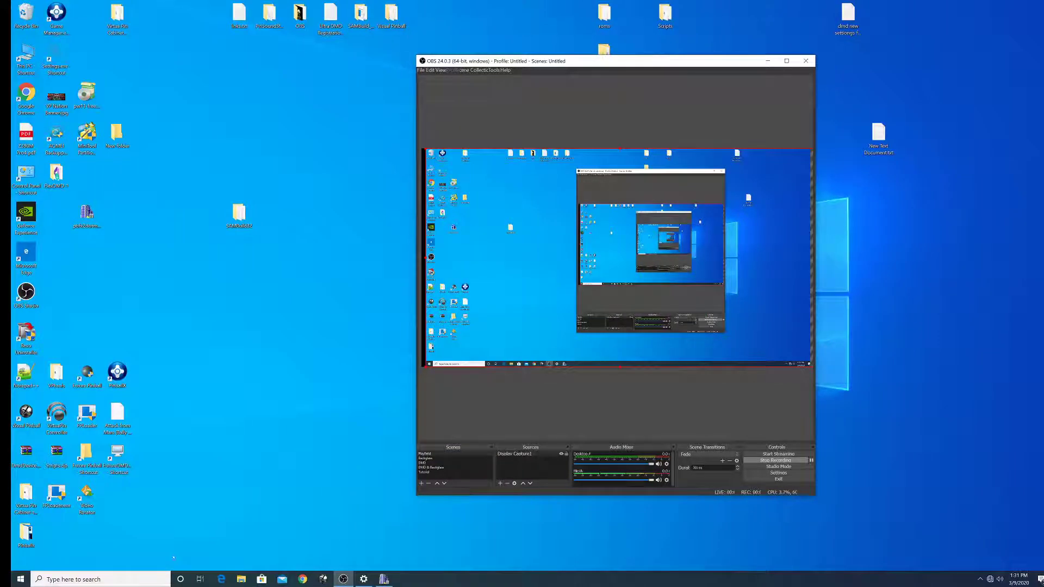
Step: Open the VPinMAME folder via the Visual Pinball shortcut's file location
right_click(27, 408)
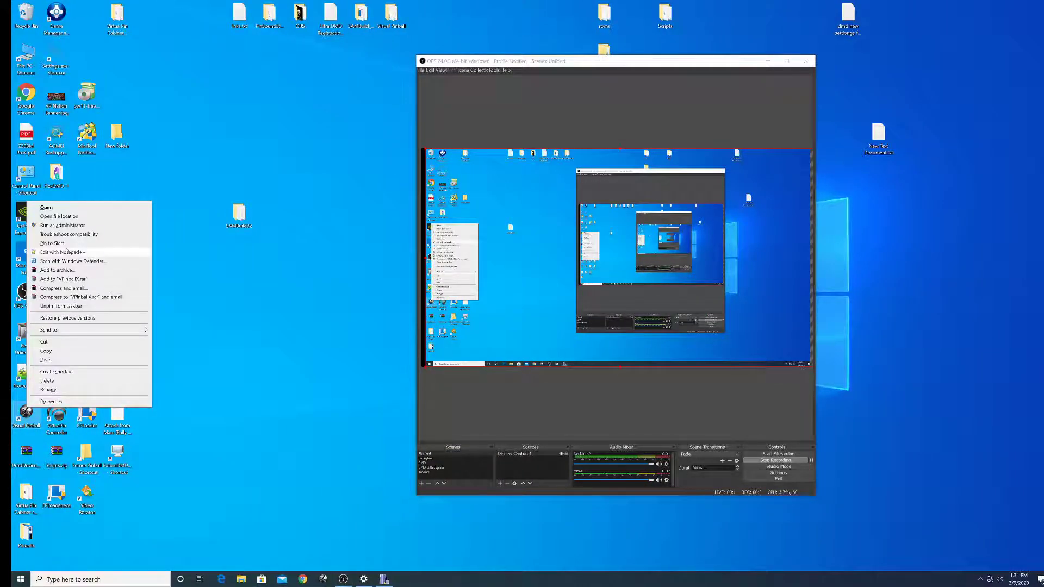
left_click(60, 216)
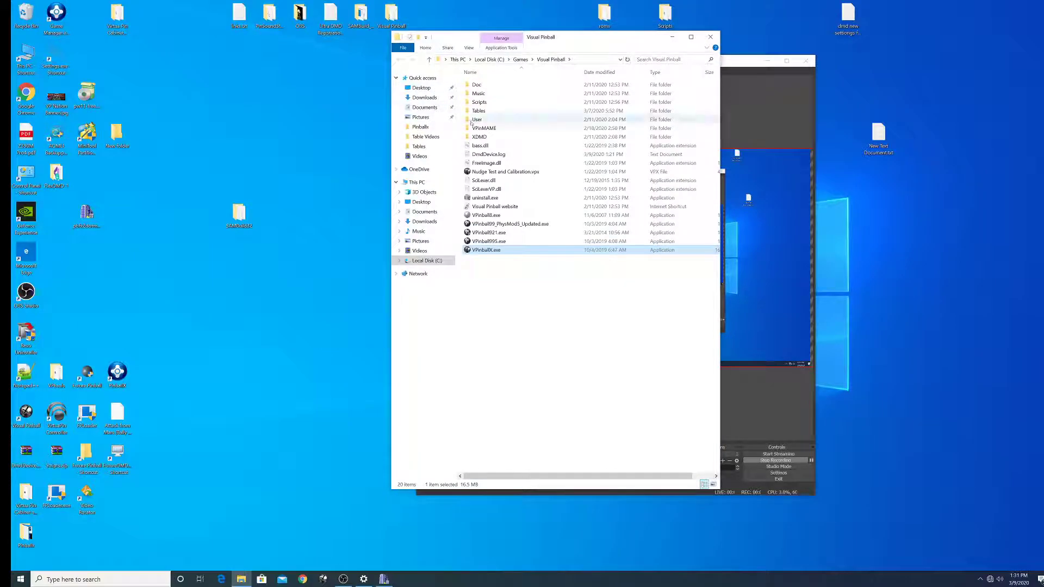
double_click(484, 129)
Step: Run VPinMAME Setup.exe and open its installation Test game list
left_click_drag(546, 38, 483, 31)
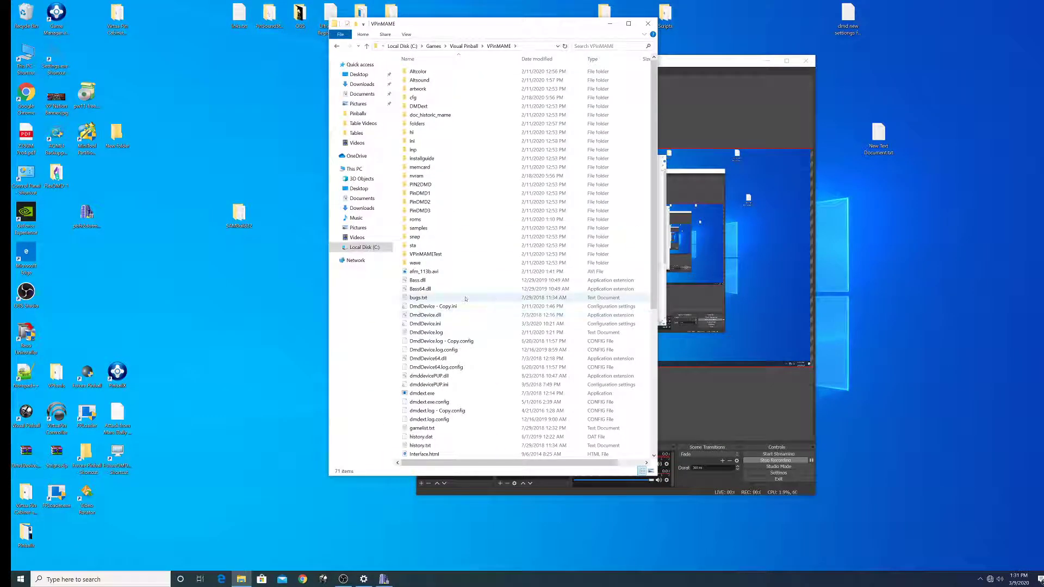
scroll(465, 298, "down", 9)
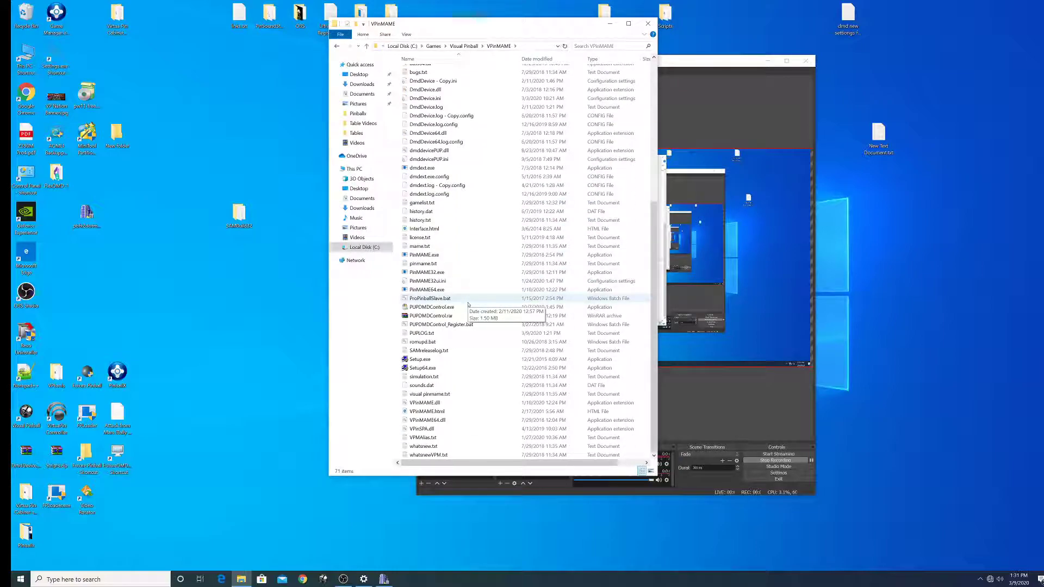
double_click(427, 362)
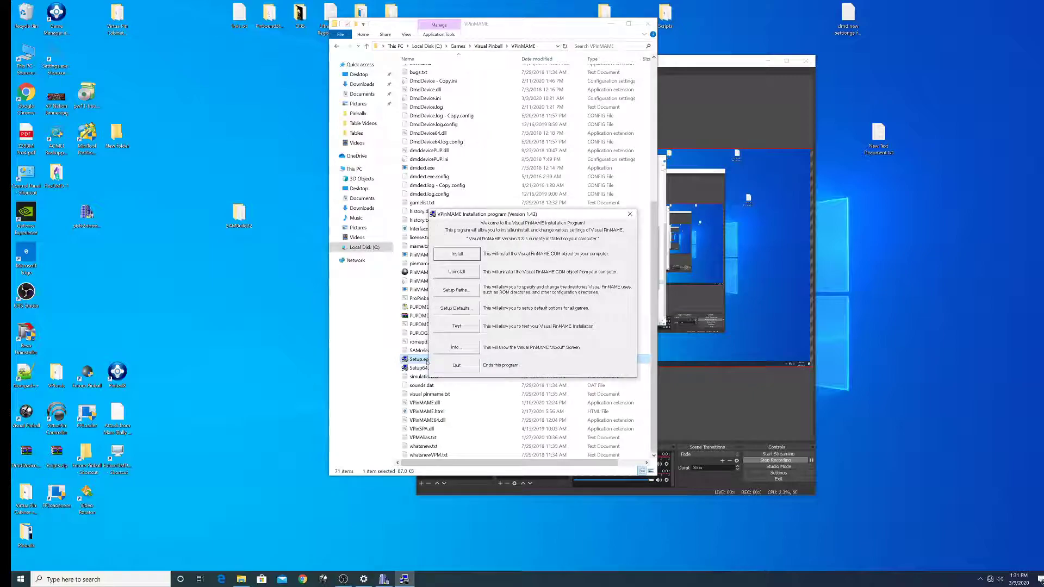
left_click(458, 326)
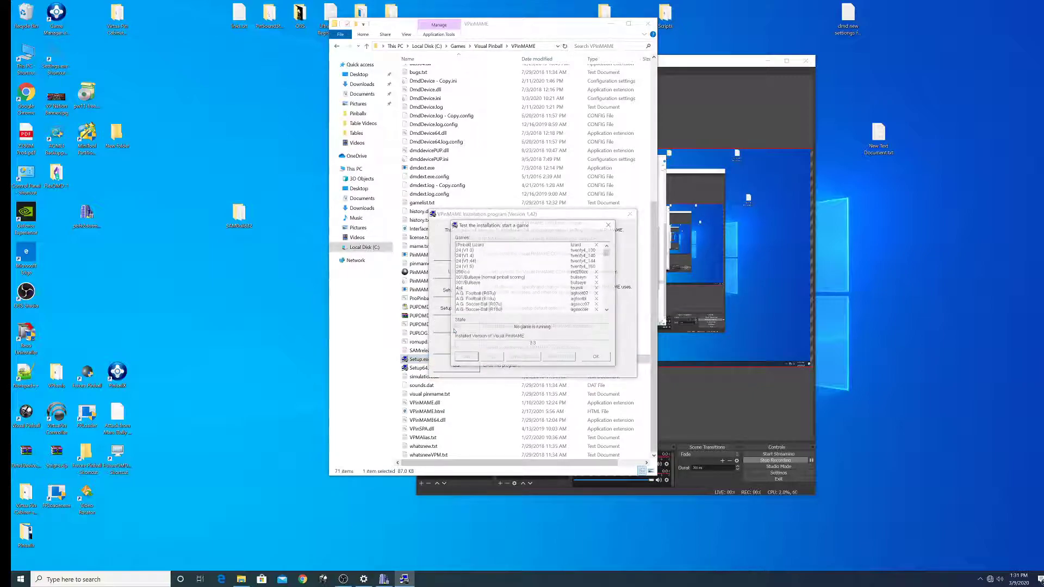